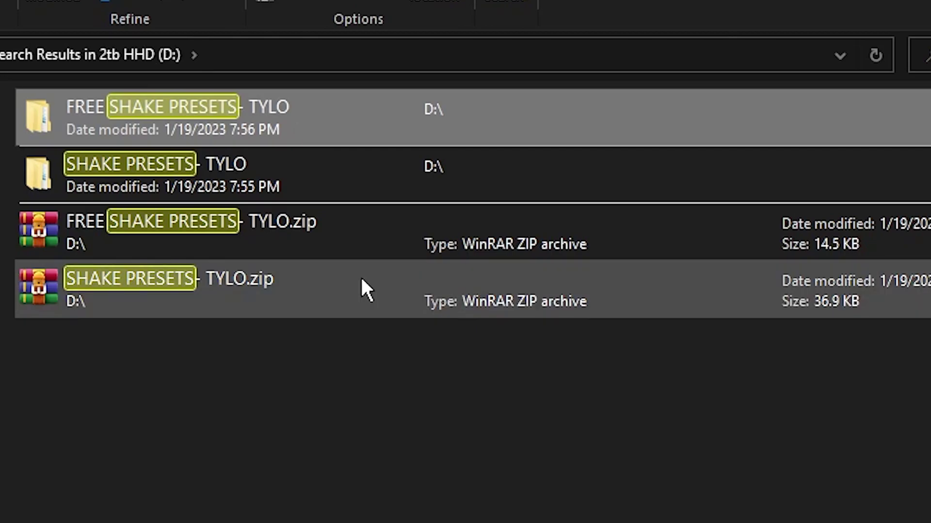
# Copy the FREE SHAKE PRESETS- TYLO folder from the D: drive search results.
pyautogui.click(356, 120)
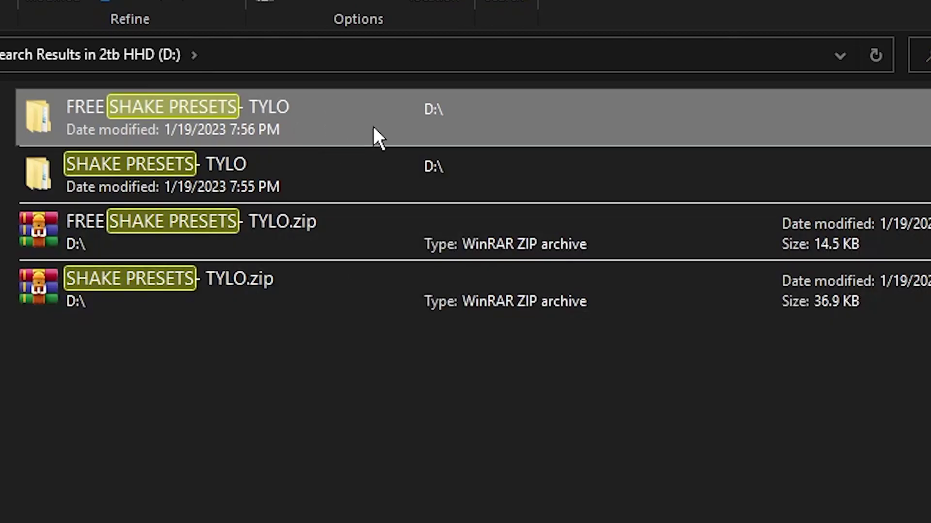
pyautogui.click(374, 114)
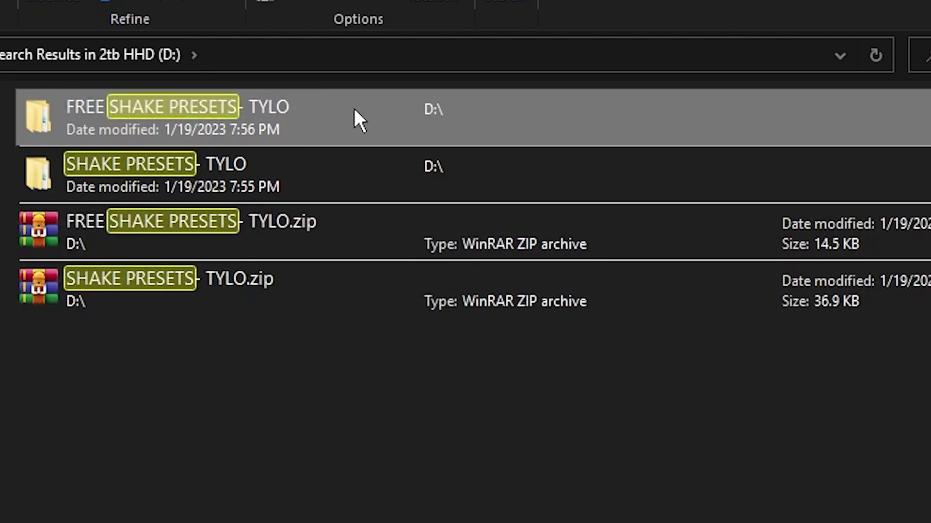
pyautogui.rightClick(327, 110)
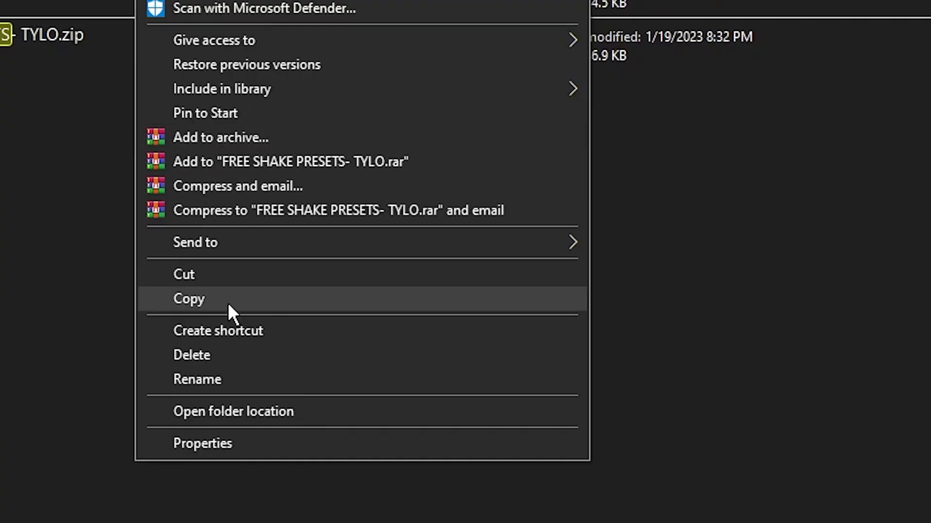
pyautogui.click(228, 300)
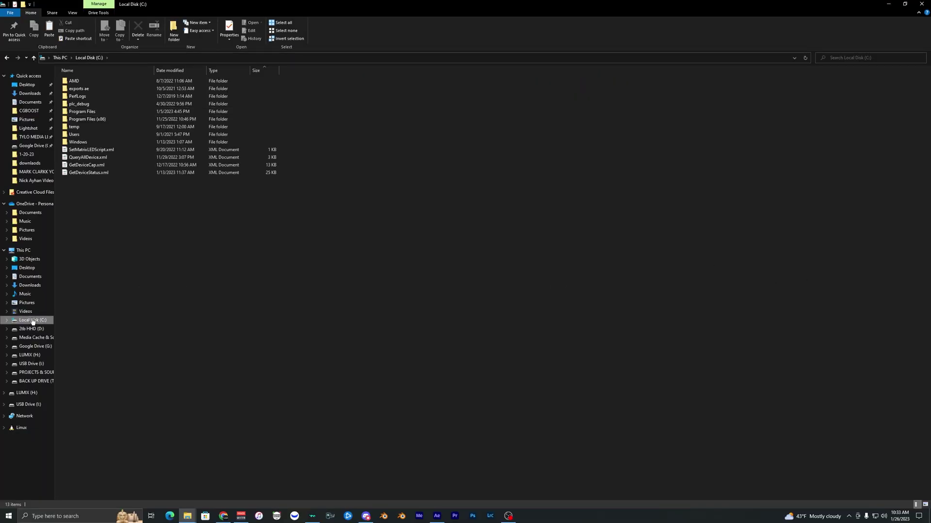
# Open the Presets folder under Program Files, Adobe, Adobe After Effects 2022, Support Files on the C: drive.
pyautogui.doubleClick(114, 112)
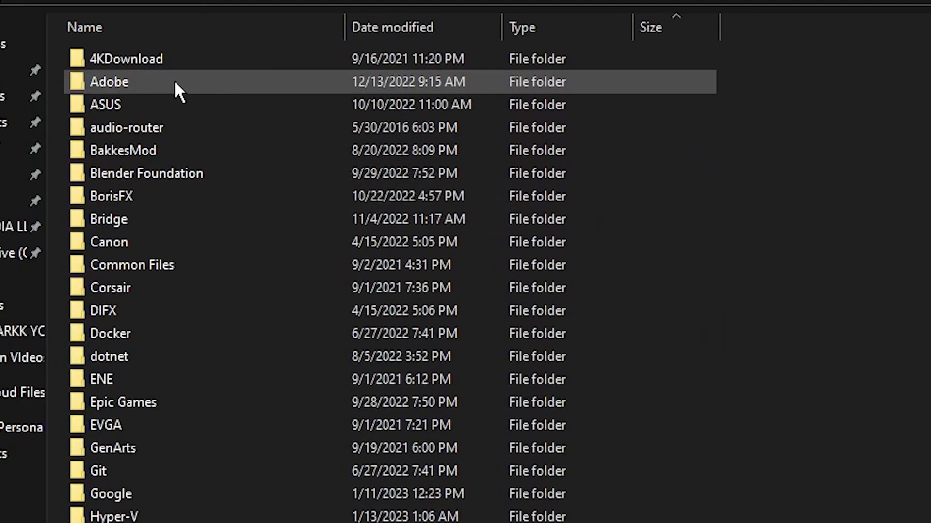
pyautogui.doubleClick(175, 83)
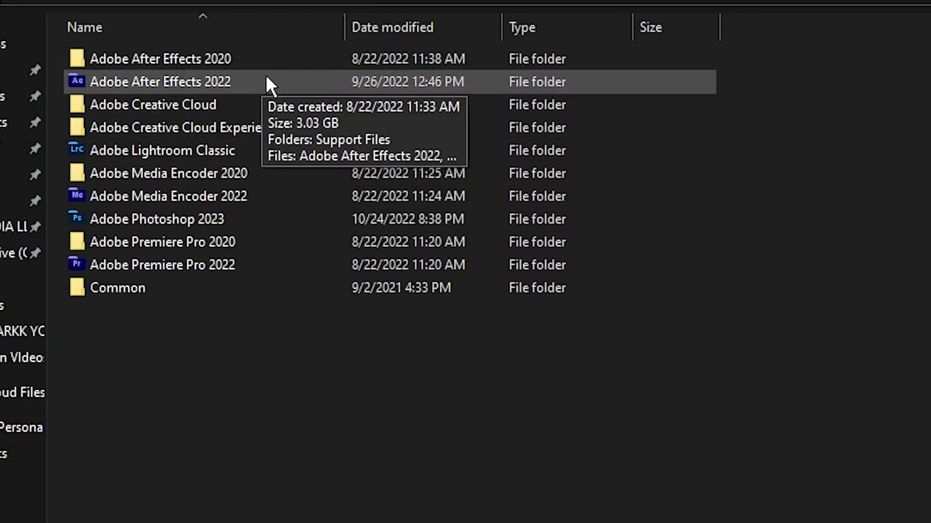
pyautogui.doubleClick(265, 77)
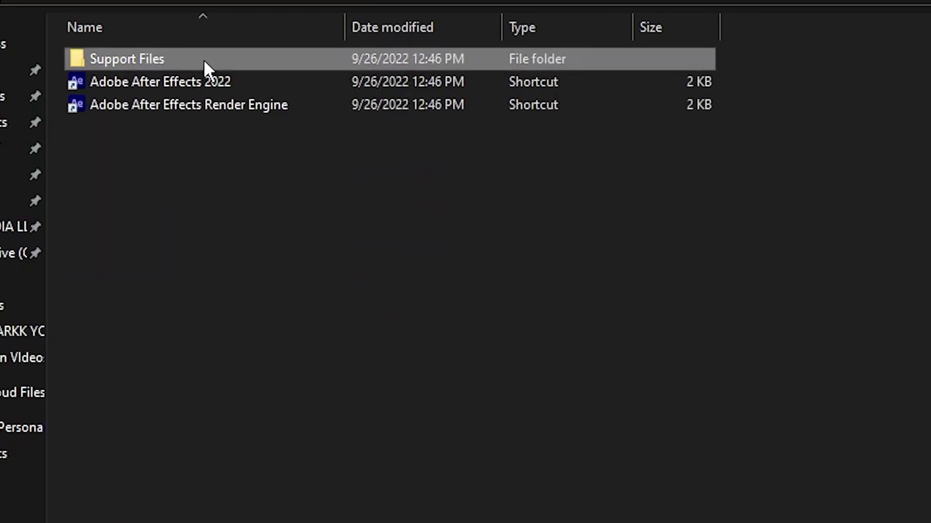
pyautogui.doubleClick(203, 59)
pyautogui.scroll(-1, 342, 302)
pyautogui.scroll(-10, 155, 213)
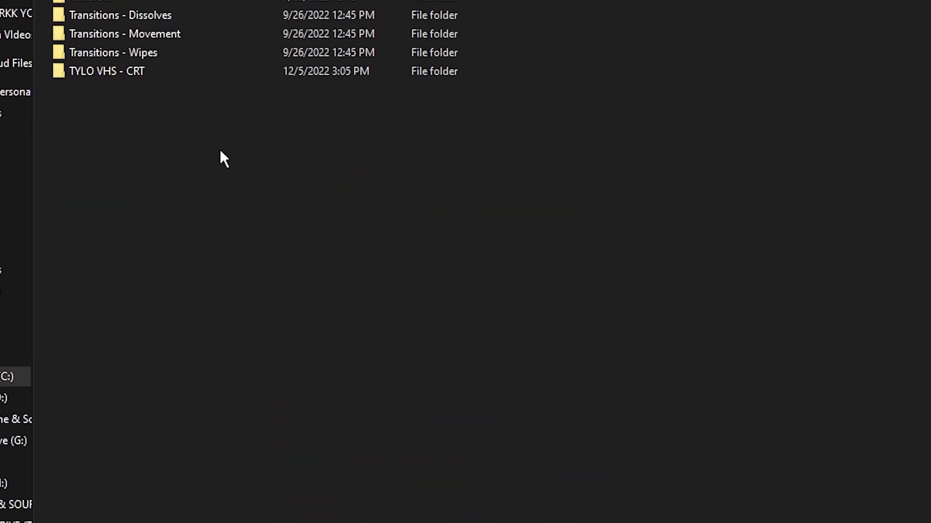
# Paste the FREE SHAKE PRESETS- TYLO folder into the Presets folder, granting administrator permission.
pyautogui.rightClick(206, 221)
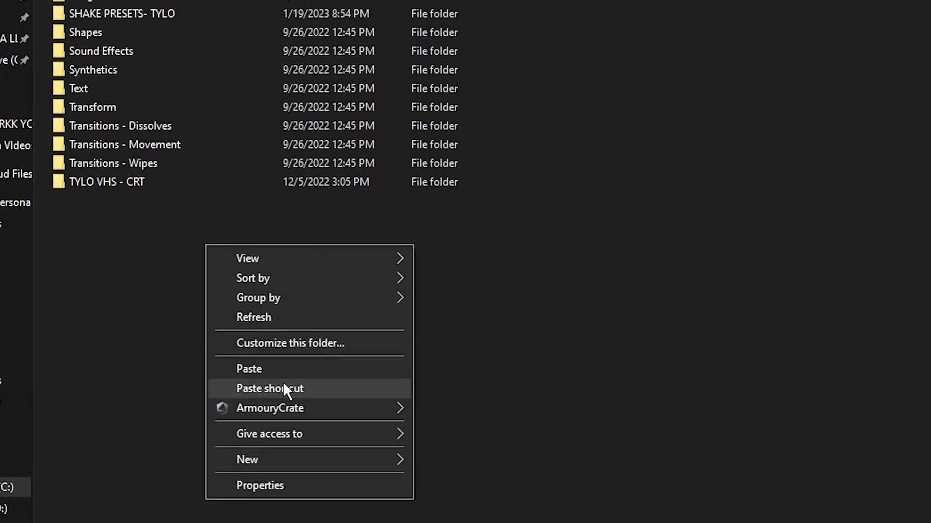
pyautogui.click(280, 347)
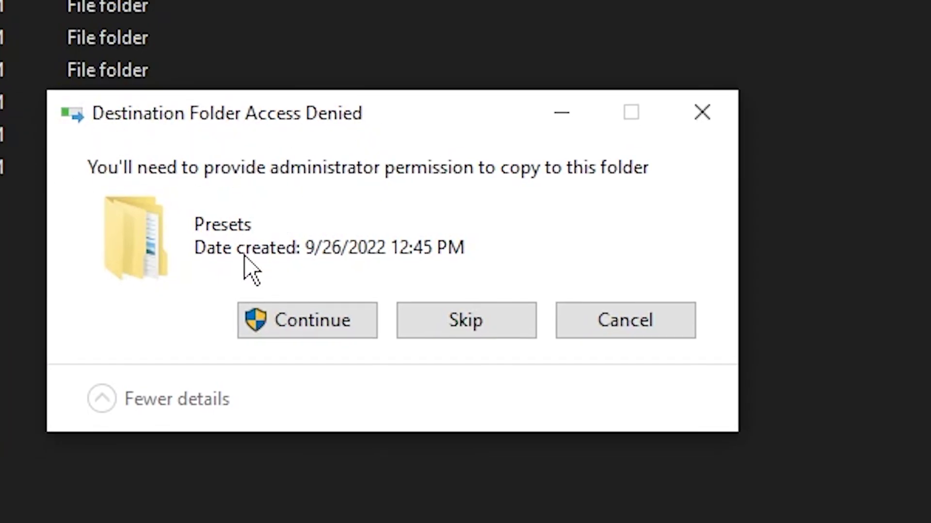
pyautogui.click(305, 322)
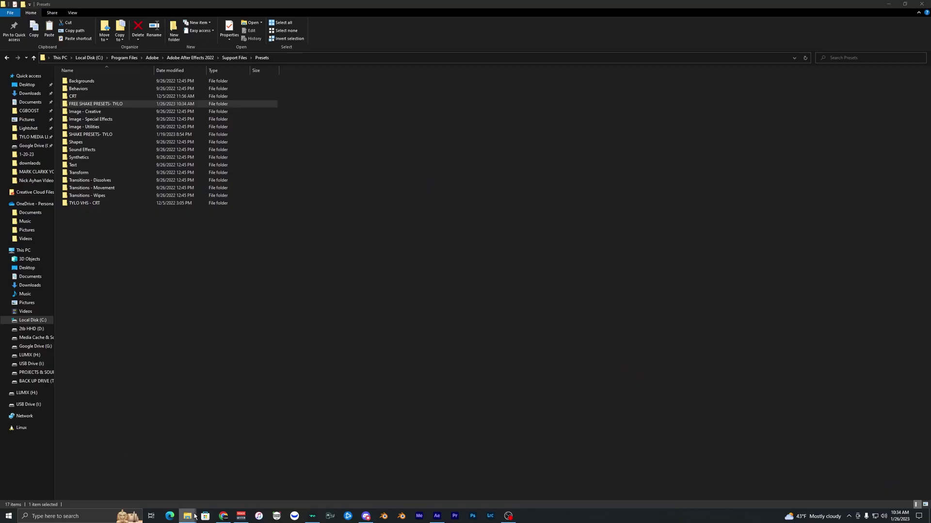
# Copy the SHAKE PRESETS- TYLO folder from the D: drive search results and paste it into the Presets folder.
pyautogui.moveTo(194, 517)
pyautogui.click(160, 480)
pyautogui.click(245, 188)
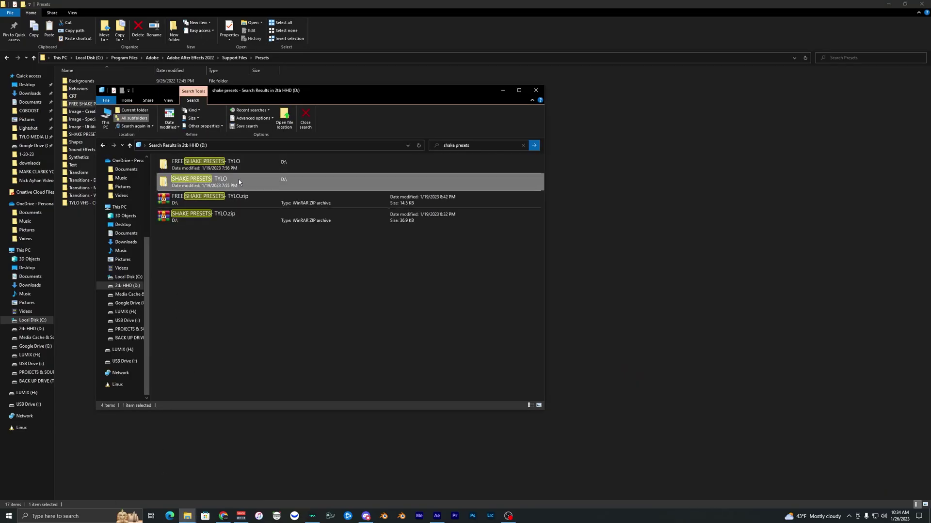
pyautogui.rightClick(239, 179)
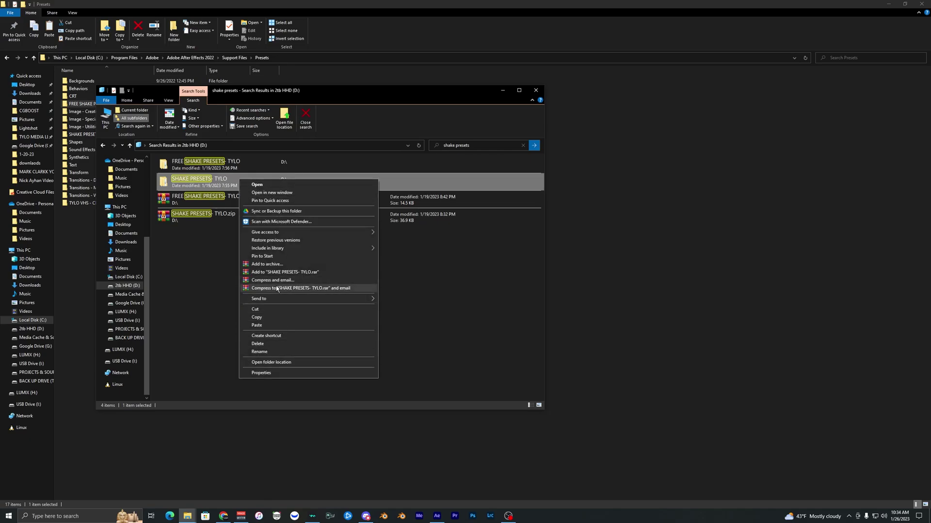
pyautogui.rightClick(138, 247)
pyautogui.click(170, 296)
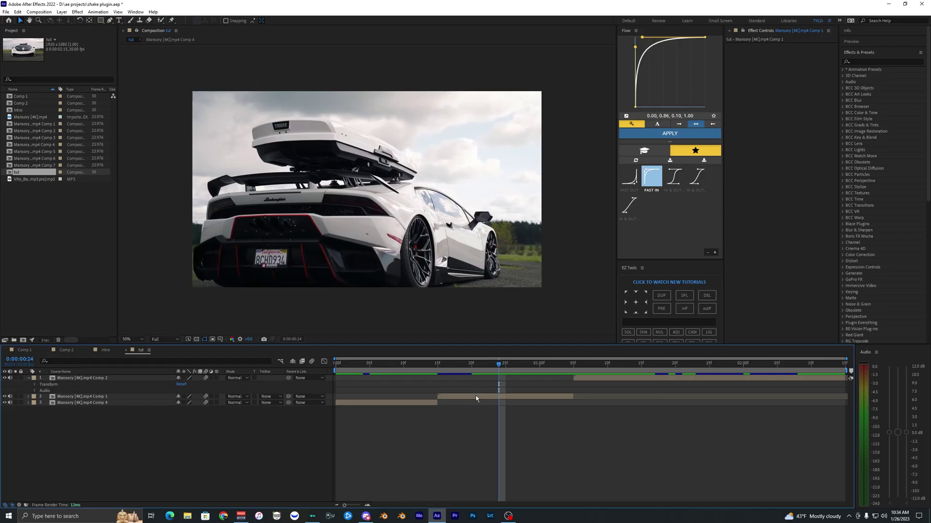
# In After Effects, expand Animation Presets and its SHAKE PRESETS- TYLO folder to list the shake presets.
pyautogui.click(510, 397)
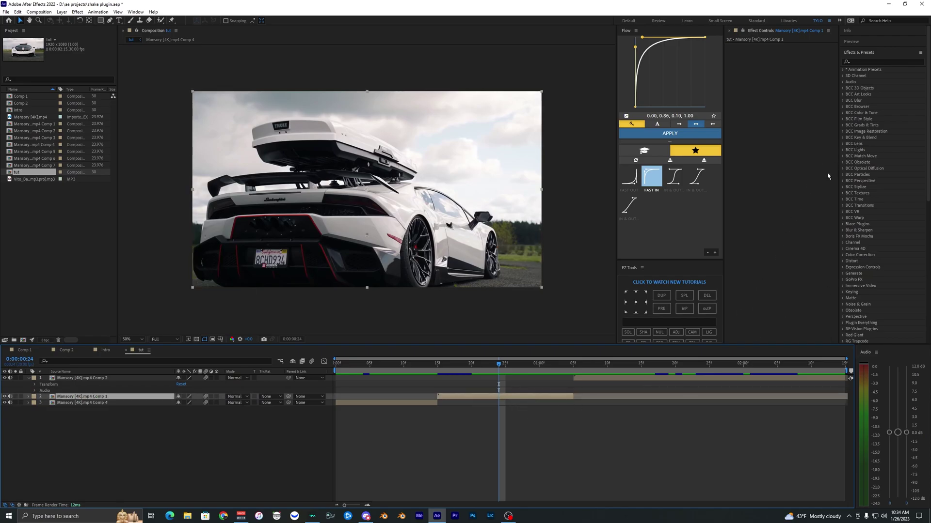
pyautogui.click(842, 70)
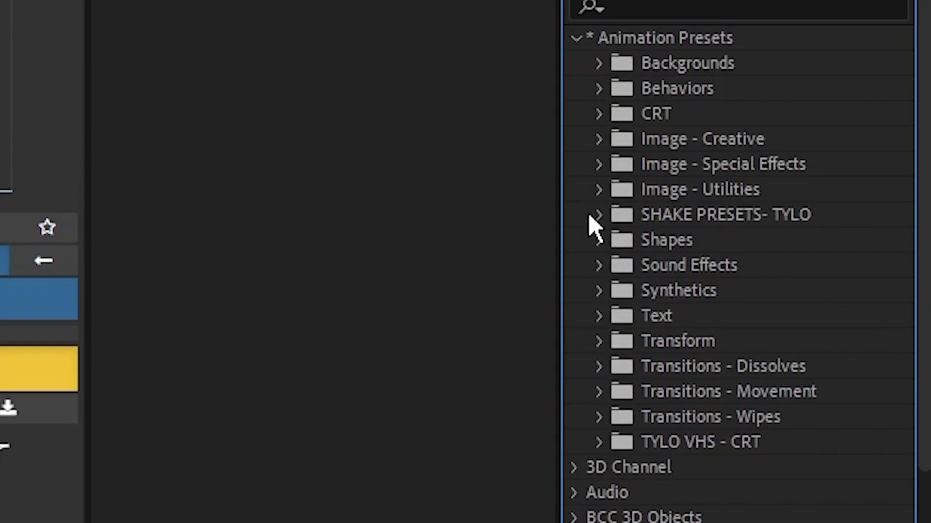
pyautogui.click(597, 215)
# Apply the Shake 1 preset from Shakes in to the first clip, Mansory [4K].mp4 Comp 4.
pyautogui.click(725, 127)
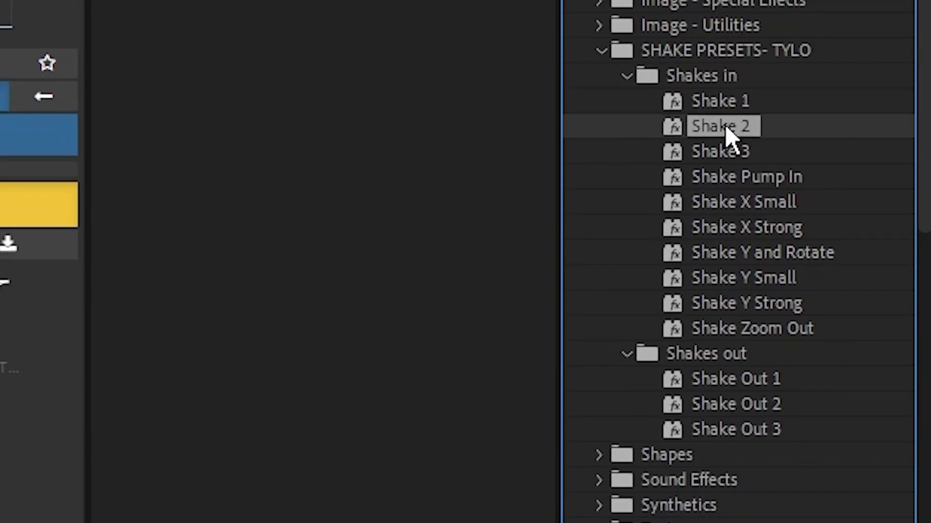
pyautogui.click(723, 109)
pyautogui.click(727, 124)
pyautogui.click(725, 110)
pyautogui.click(722, 128)
pyautogui.click(723, 106)
pyautogui.click(725, 122)
pyautogui.click(725, 102)
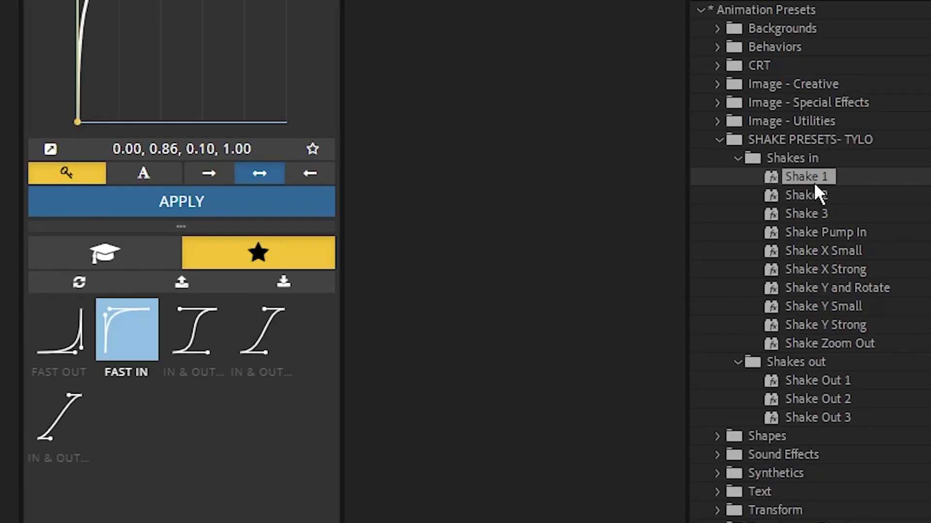
pyautogui.moveTo(822, 183); pyautogui.dragTo(308, 322)
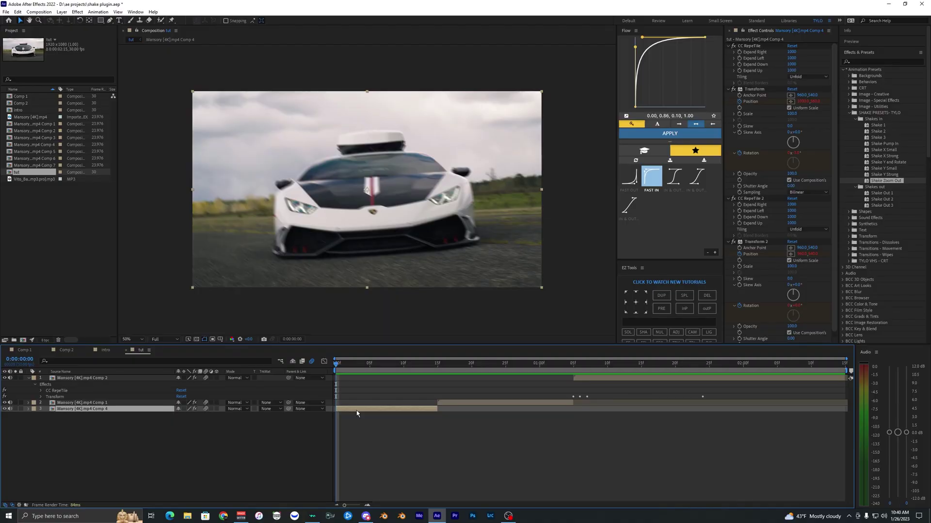
# Pre-compose the first clip, Mansory [4K].mp4 Comp 4, moving all attributes into the new composition.
pyautogui.click(361, 422)
pyautogui.click(353, 409)
pyautogui.click(352, 417)
pyautogui.click(350, 409)
pyautogui.click(350, 420)
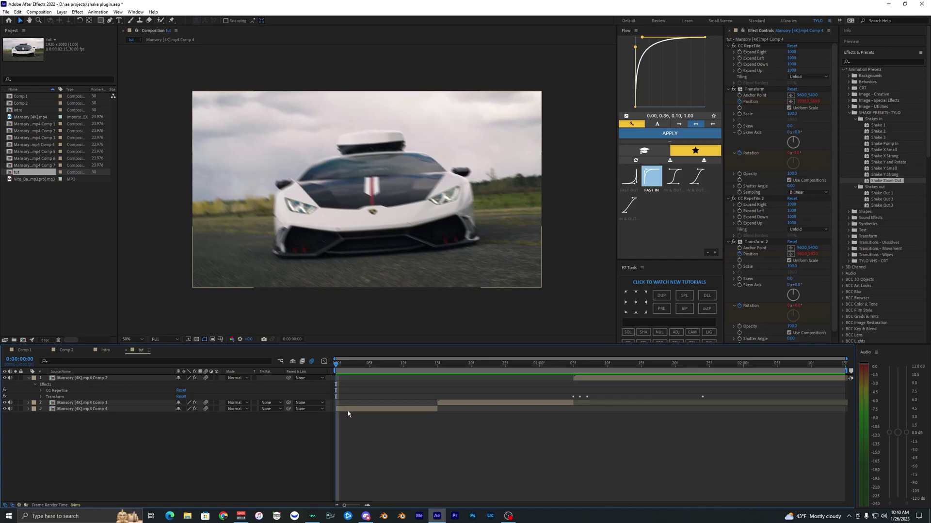
pyautogui.click(348, 410)
pyautogui.click(363, 431)
pyautogui.click(354, 411)
pyautogui.rightClick(353, 409)
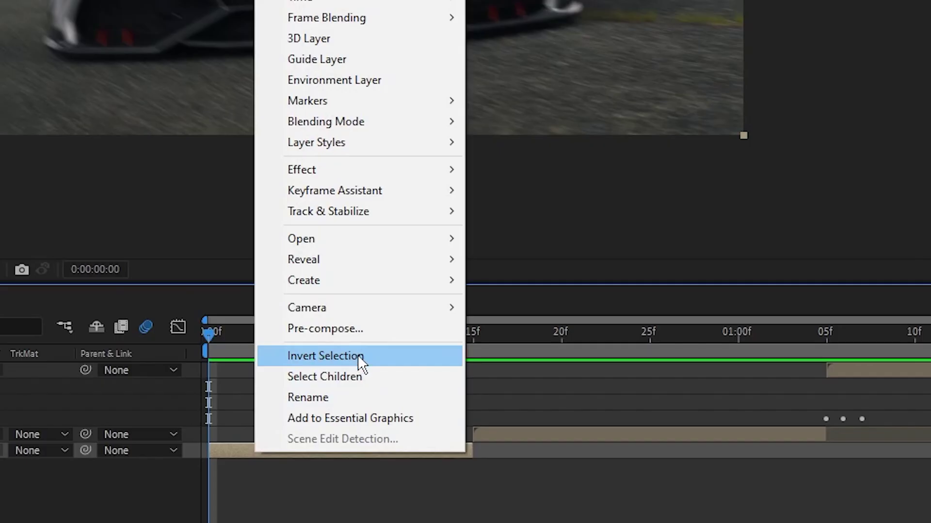
pyautogui.click(350, 328)
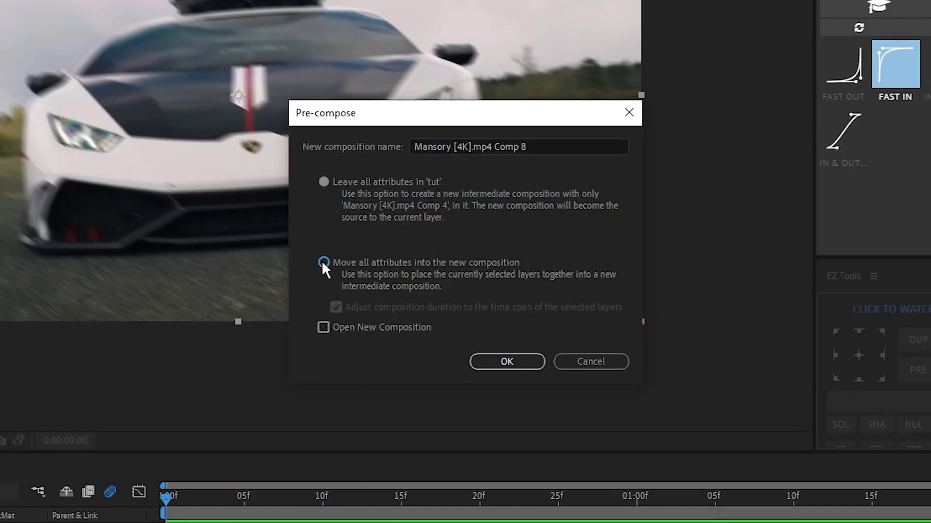
pyautogui.click(385, 68)
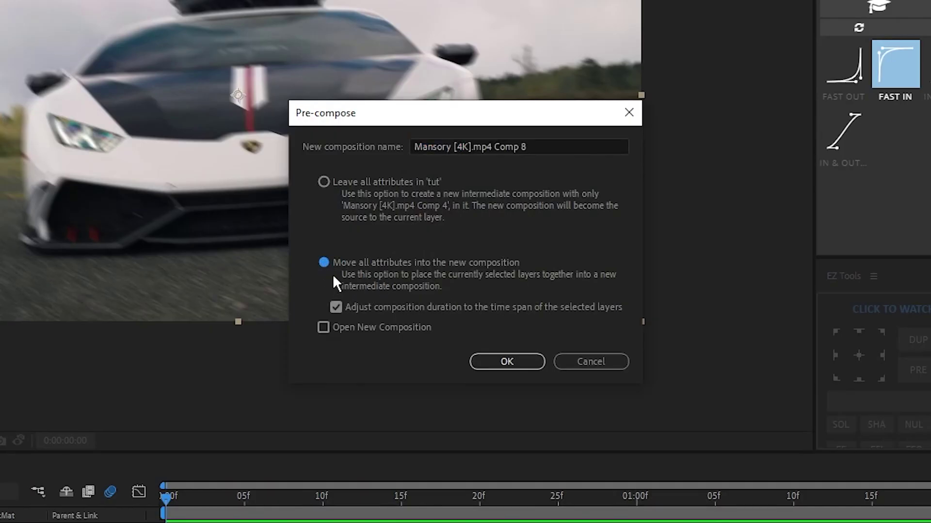
pyautogui.click(505, 363)
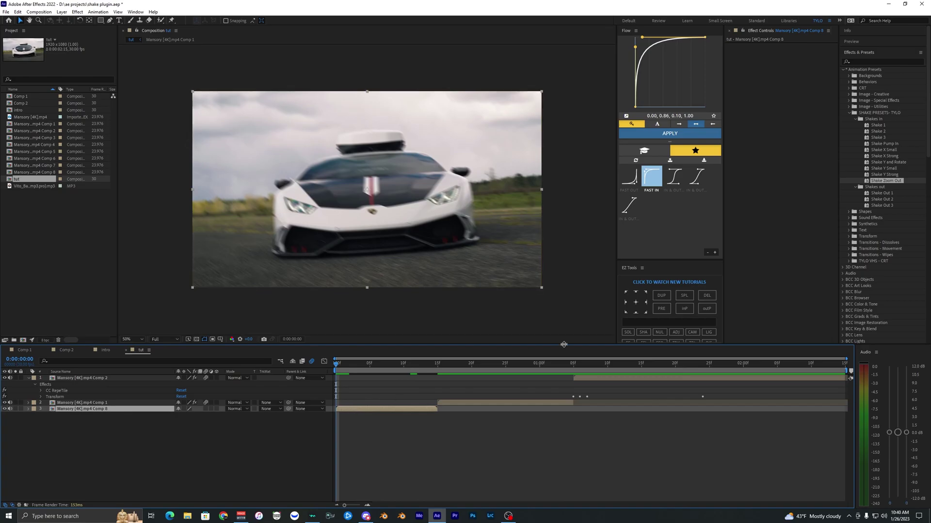
# Apply the Shake X Small preset to the pre-composed first clip at the start of the timeline.
pyautogui.click(884, 149)
pyautogui.moveTo(852, 149); pyautogui.dragTo(350, 411)
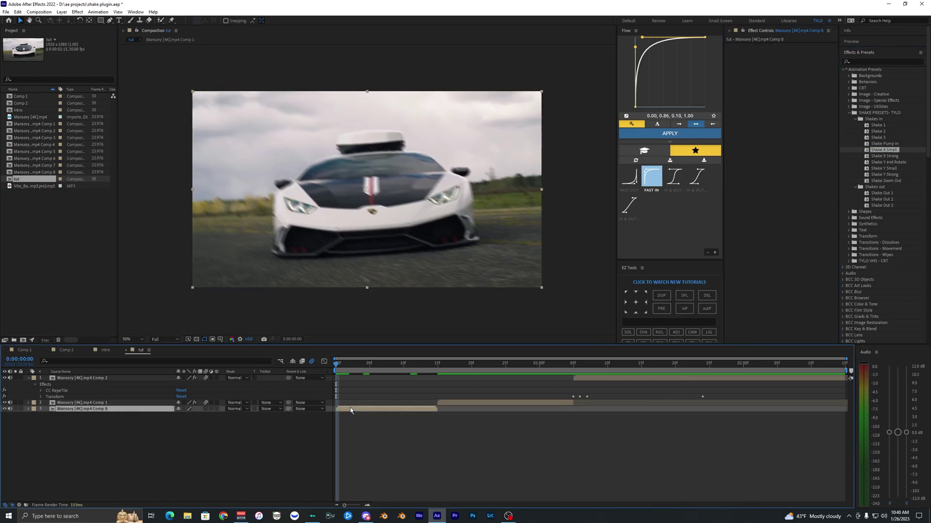
pyautogui.moveTo(356, 365); pyautogui.dragTo(233, 369)
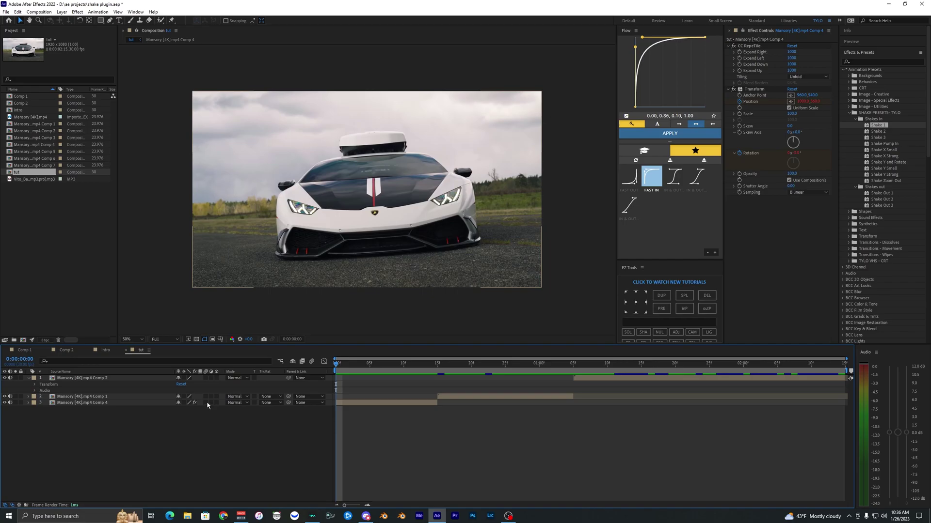
# Turn on motion blur for the clip layers and enable motion blur for the whole composition.
pyautogui.click(206, 403)
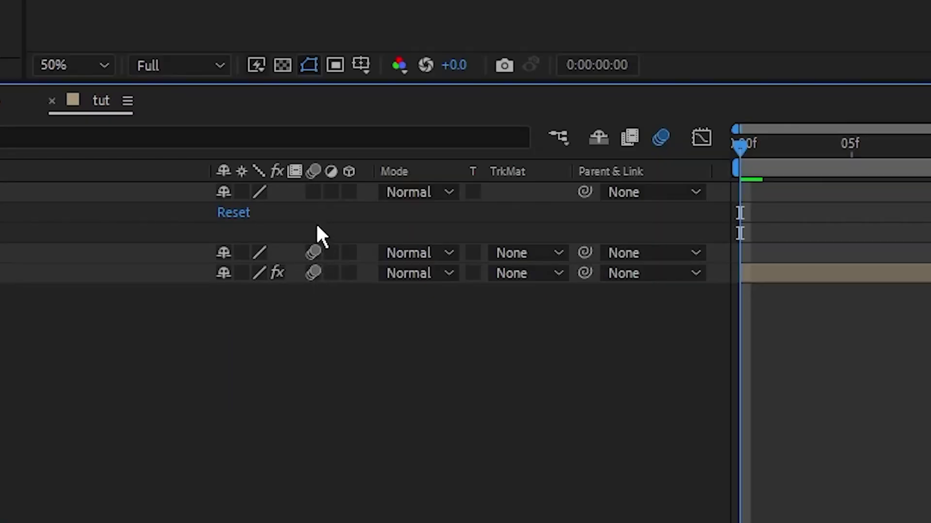
pyautogui.click(314, 192)
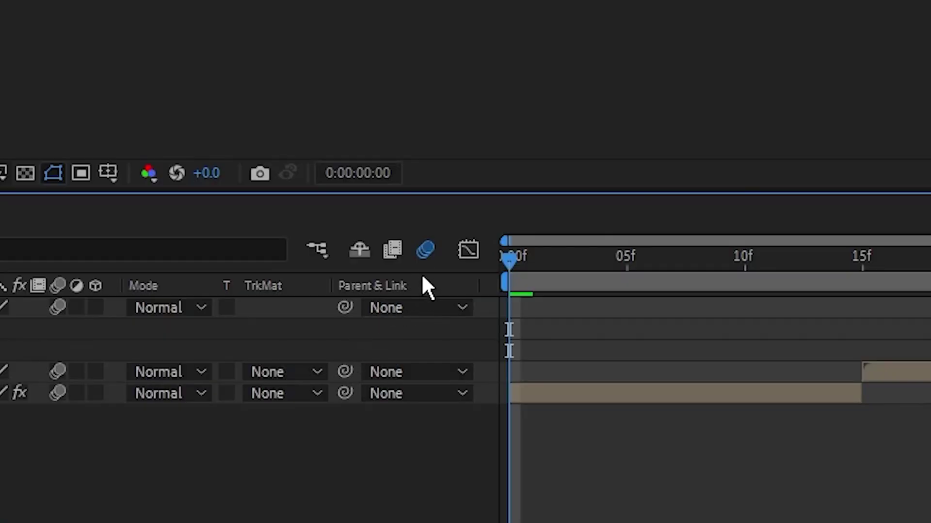
pyautogui.click(426, 249)
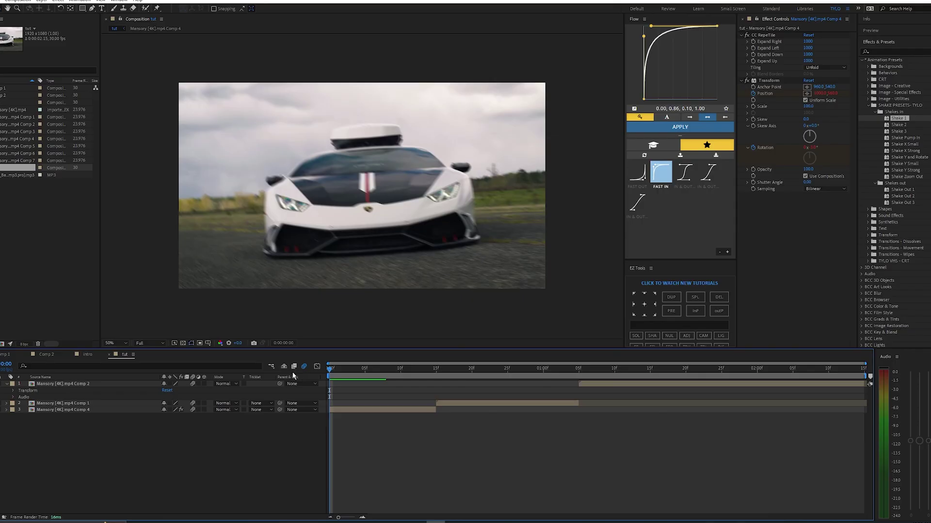
# Apply the Shake Out 1 preset to the first clip, Mansory [4K].mp4 Comp 4, with the playhead at 0:00:00:11.
pyautogui.click(336, 410)
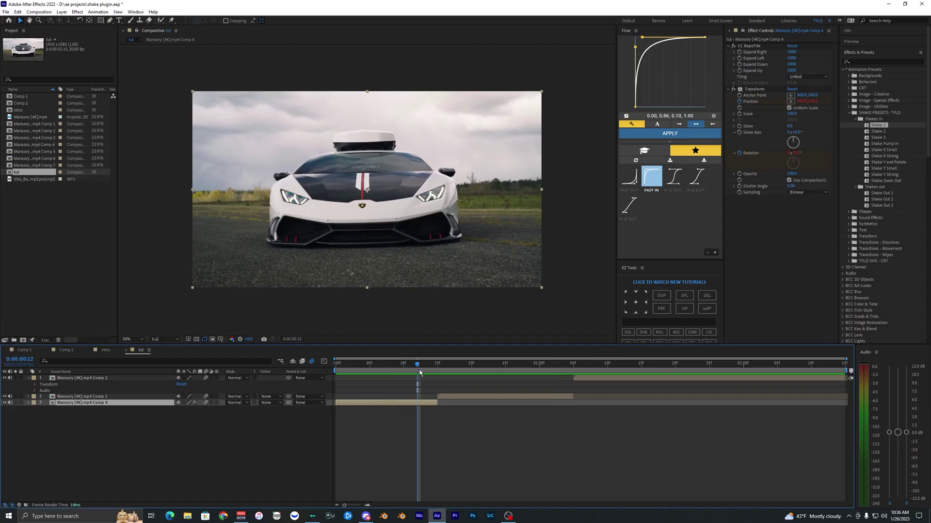
pyautogui.press('pageup')
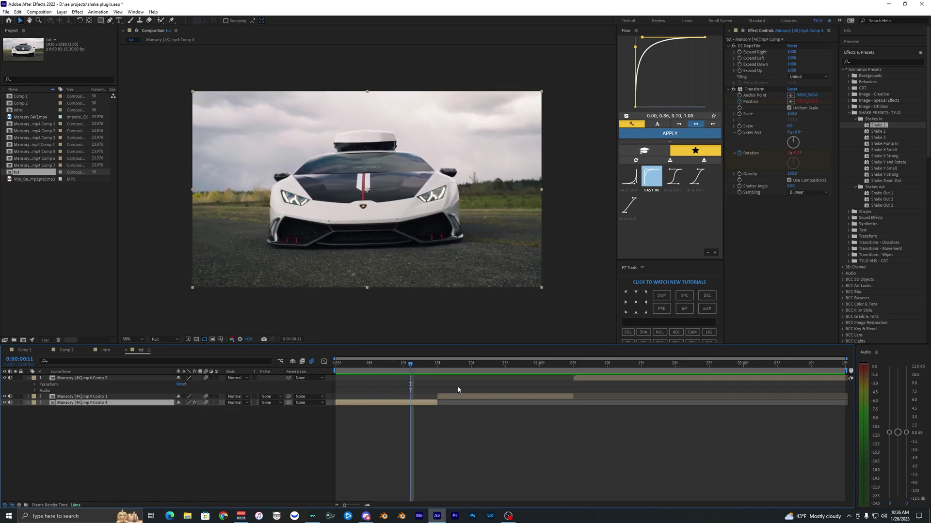
pyautogui.click(887, 199)
pyautogui.click(885, 194)
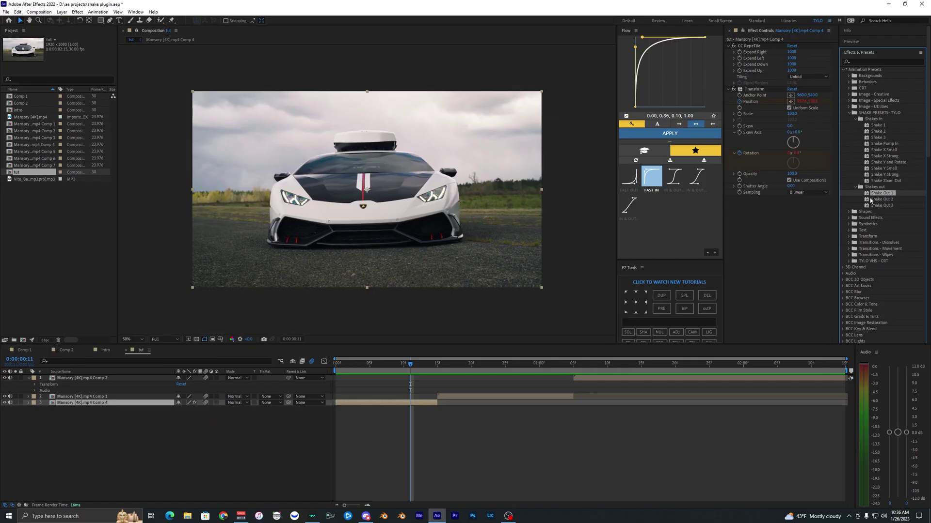
pyautogui.moveTo(766, 233); pyautogui.dragTo(415, 400)
# Reveal the first clip's keyframes and examine where the Shake Out 1 keyframes fall near its end.
pyautogui.press('u')
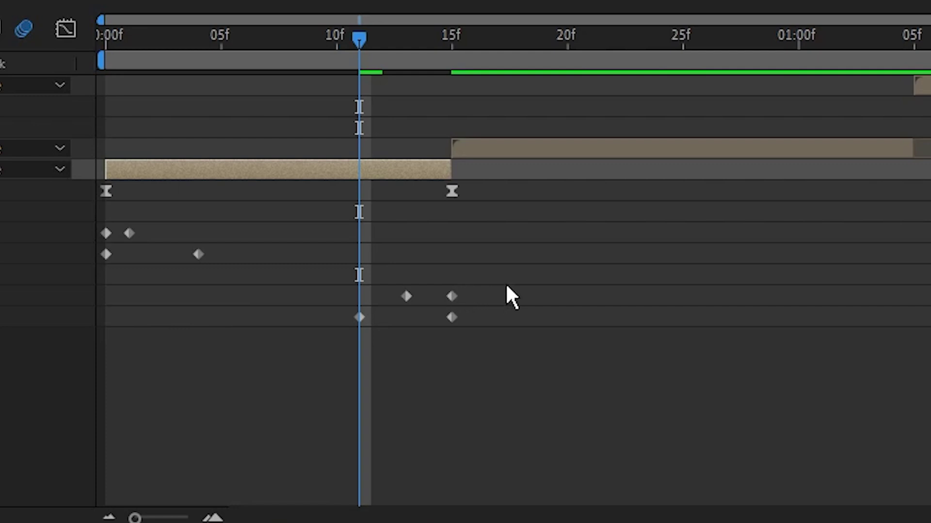
pyautogui.moveTo(505, 283); pyautogui.dragTo(319, 330)
pyautogui.moveTo(581, 364)
pyautogui.mouseDown()
pyautogui.moveTo(544, 353)
pyautogui.moveTo(587, 365)
pyautogui.mouseUp()
pyautogui.click(580, 1)
pyautogui.press('j')
pyautogui.press('j')
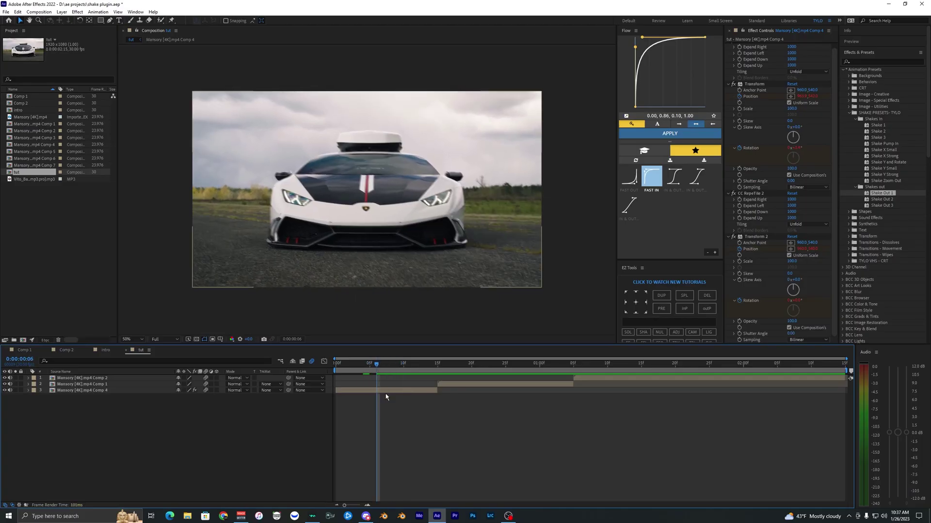
# Preview the first clip's shake animation in the timeline.
pyautogui.click(386, 390)
pyautogui.press('space')
pyautogui.press('space')
# Apply the Shake Y Small preset to the second clip, Mansory [4K].mp4 Comp 1, with the playhead at 0:00:00:15.
pyautogui.moveTo(399, 365); pyautogui.dragTo(438, 371)
pyautogui.click(455, 404)
pyautogui.click(453, 385)
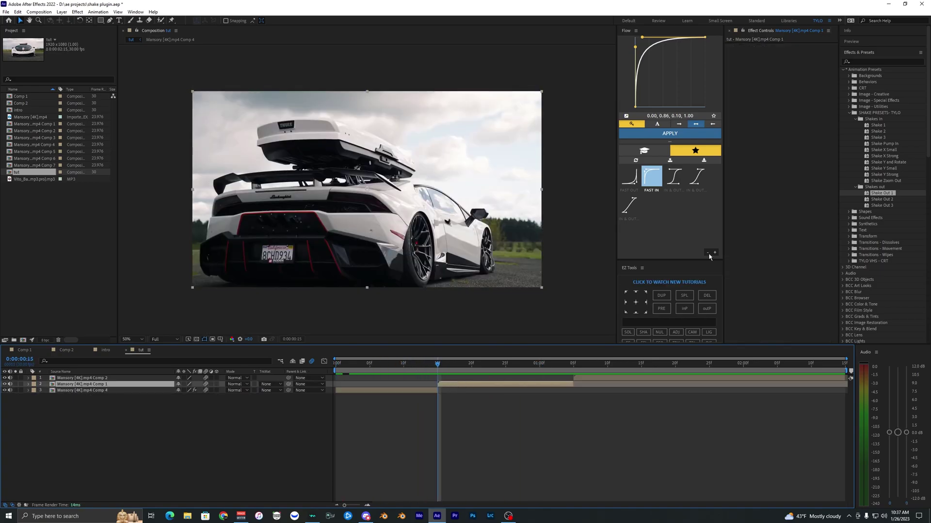
pyautogui.click(890, 169)
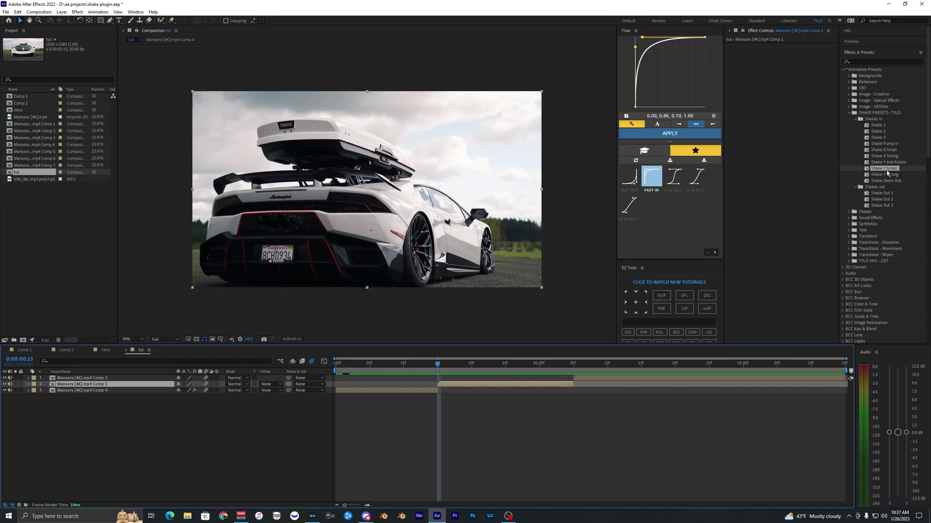
pyautogui.moveTo(760, 111); pyautogui.dragTo(761, 112)
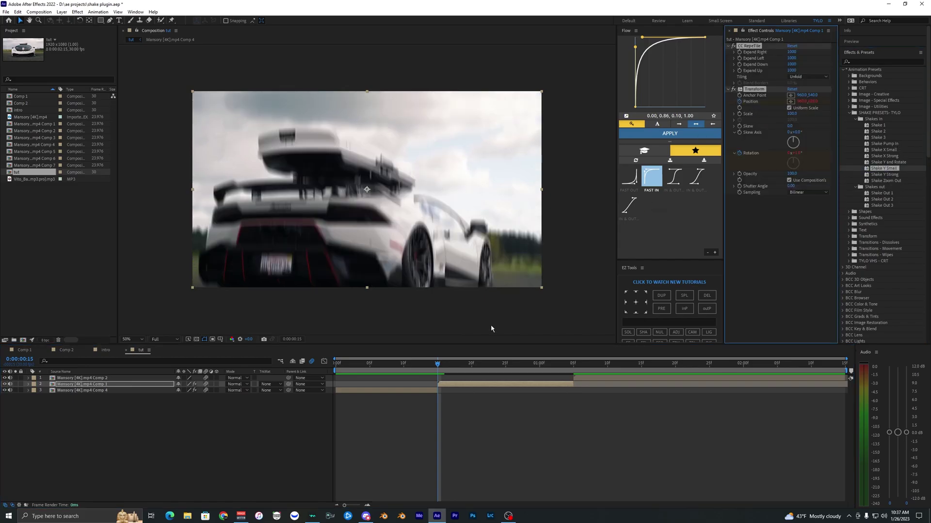
# Preview the composition from the start to watch the shake transition from the first clip into the second.
pyautogui.moveTo(437, 367); pyautogui.dragTo(310, 395)
pyautogui.click(310, 401)
pyautogui.click(357, 391)
pyautogui.press('space')
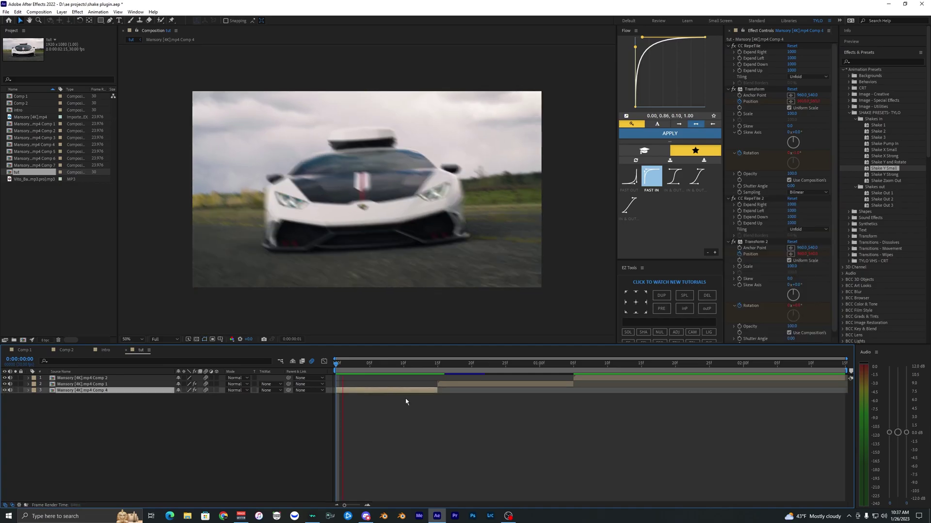
pyautogui.press('space')
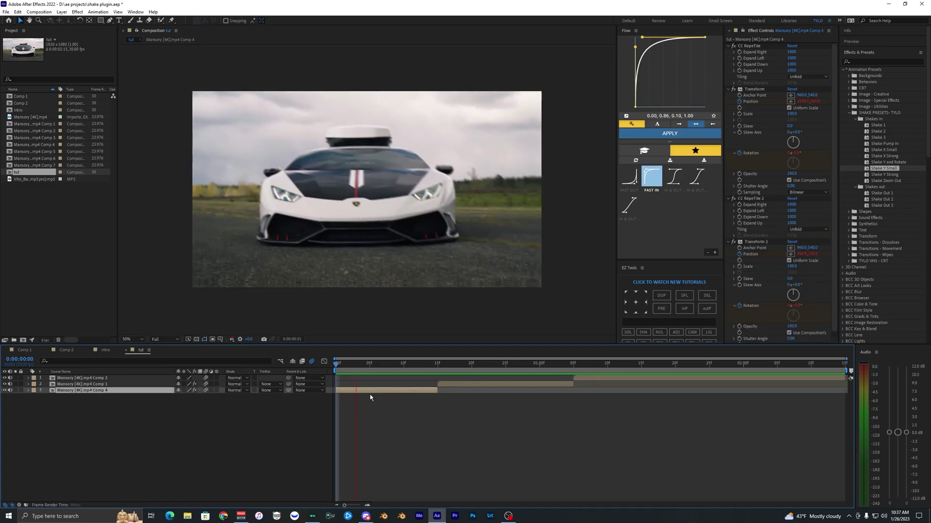
# Apply the Shake Zoom Out preset to the third clip, Mansory [4K].mp4 Comp 2, at 0:00:01:05 and reveal its keyframes.
pyautogui.moveTo(418, 367); pyautogui.dragTo(456, 370)
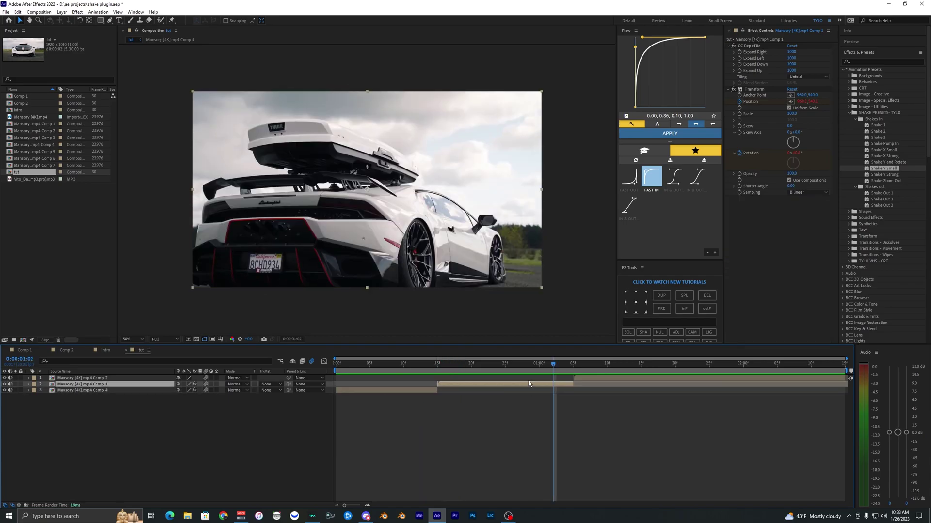
pyautogui.moveTo(538, 369); pyautogui.dragTo(573, 367)
pyautogui.click(579, 380)
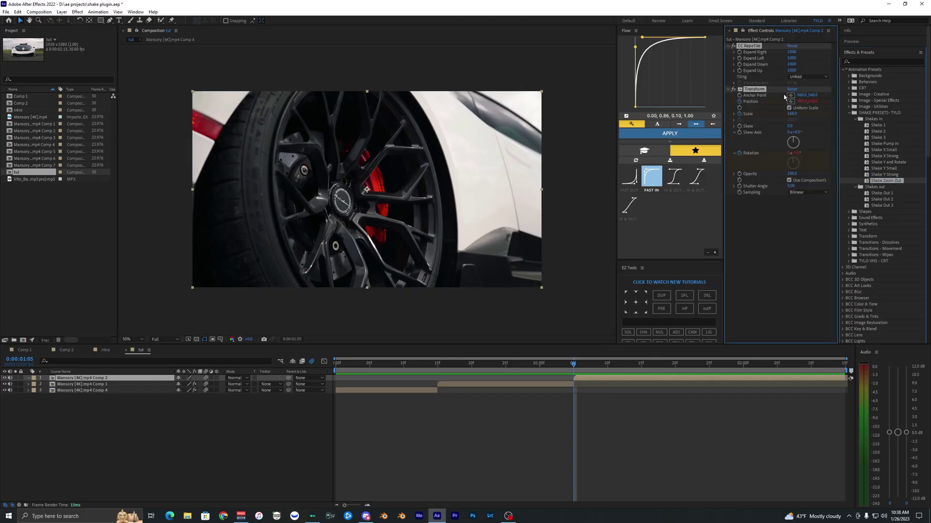
pyautogui.moveTo(783, 95); pyautogui.dragTo(783, 95)
pyautogui.click(596, 459)
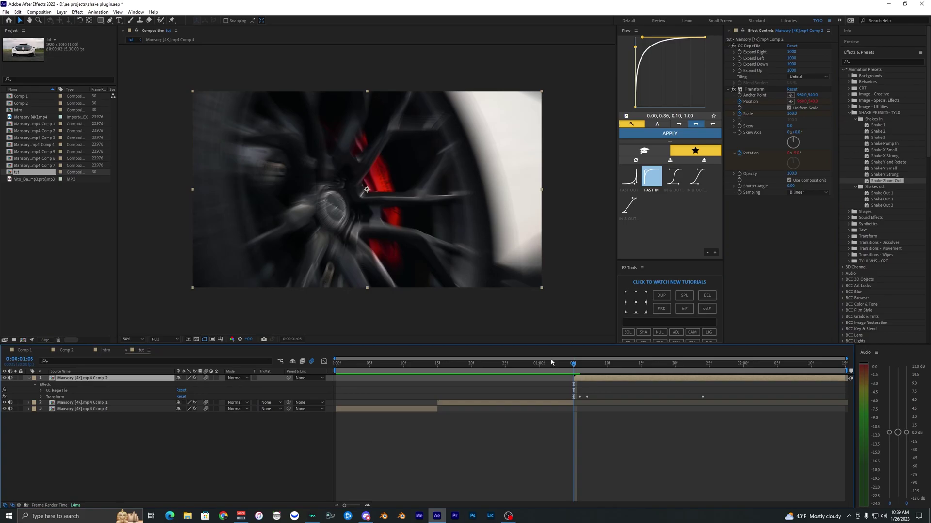
# Preview the third clip's zoom-out shake and replay the whole sequence.
pyautogui.press('space')
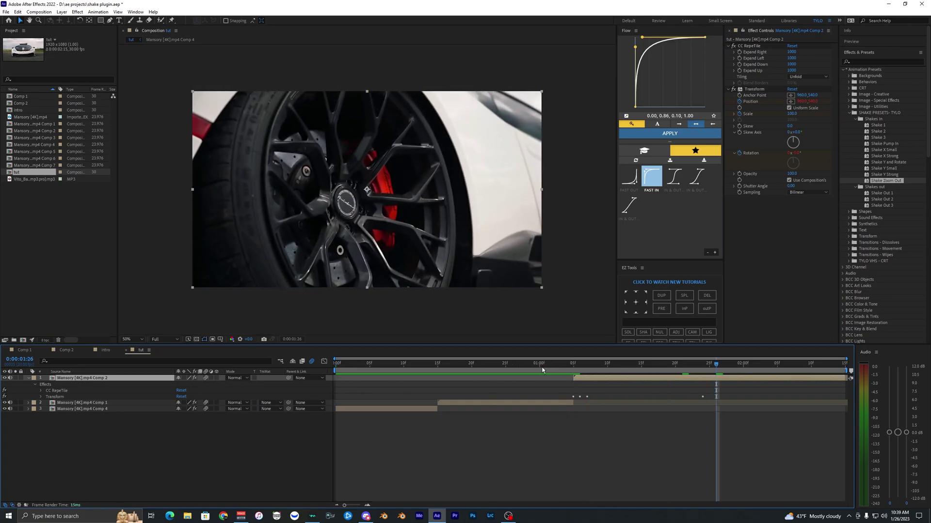
pyautogui.press('space')
pyautogui.press('space')
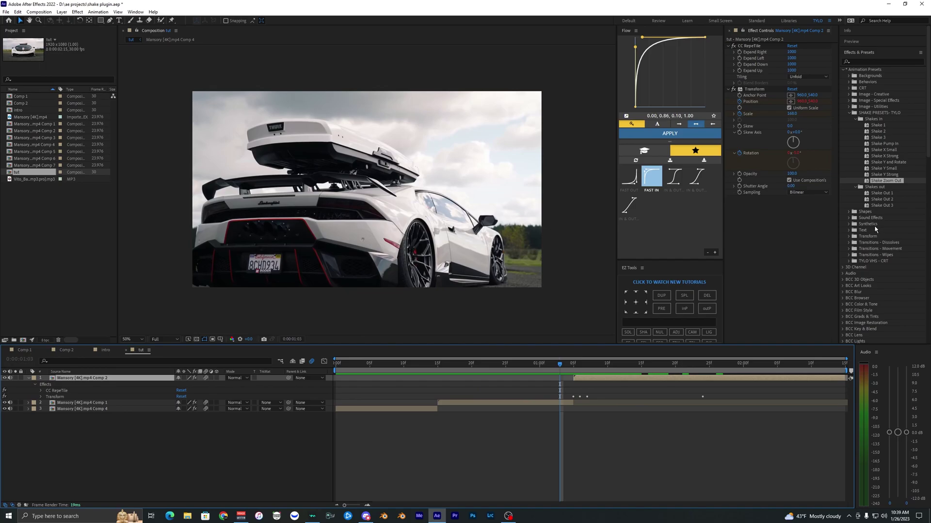
pyautogui.press('space')
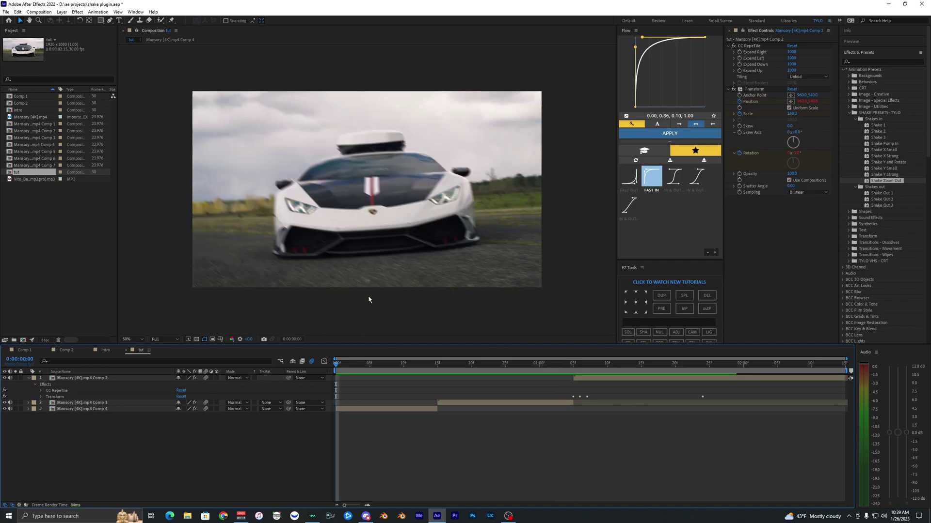
# Switch to the Comp 2 timeline, move the playhead to 0:00:00:00 and select the first car clip.
pyautogui.click(67, 351)
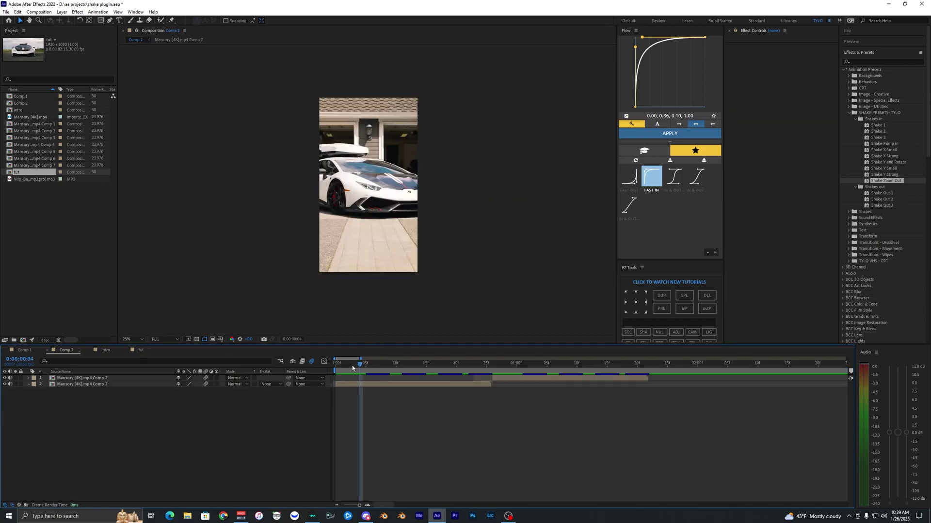
pyautogui.moveTo(356, 367); pyautogui.dragTo(336, 365)
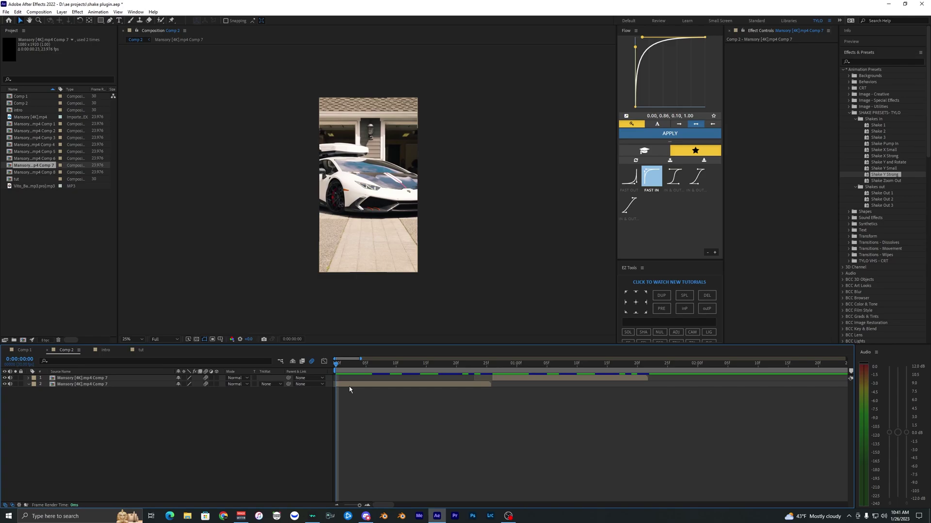
pyautogui.click(350, 386)
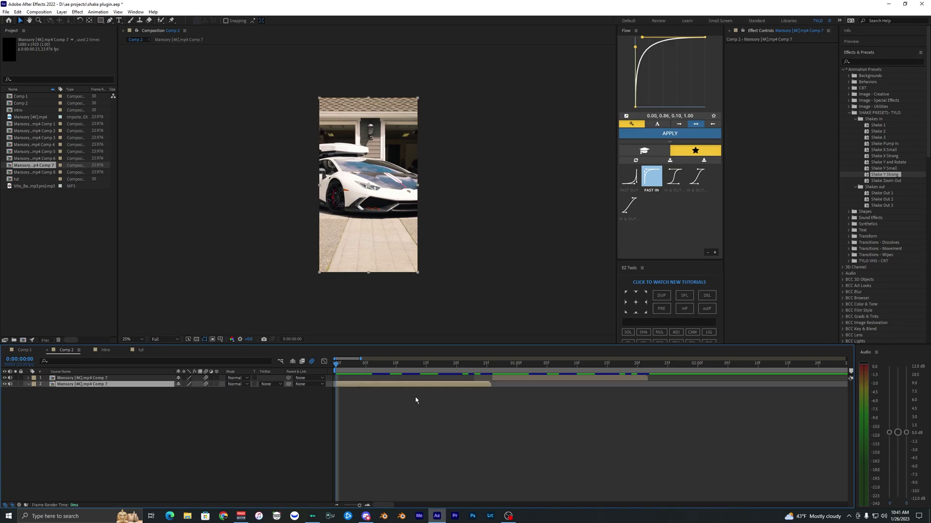
pyautogui.click(411, 404)
pyautogui.click(357, 385)
pyautogui.click(359, 389)
pyautogui.click(359, 386)
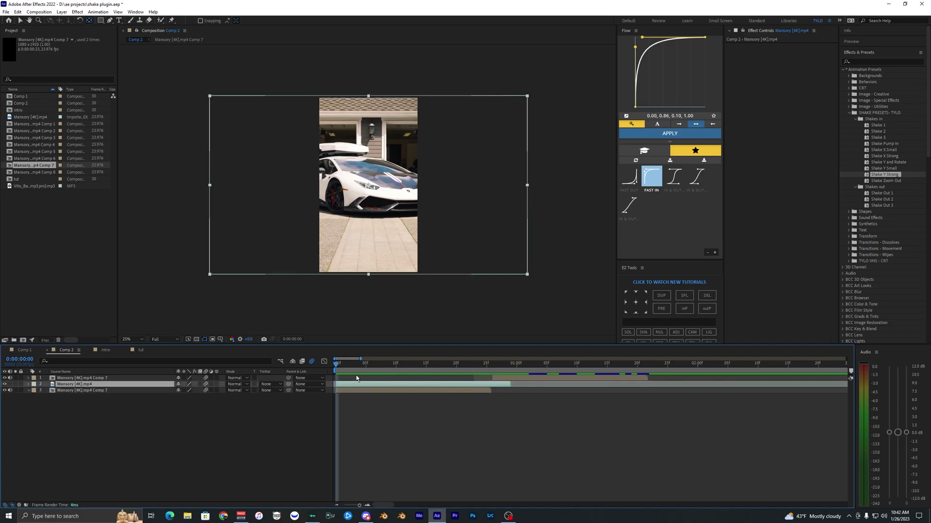
# Try the Shake 3 preset on the raw Mansory [4K].mp4 layer at 0:00:00:00 and preview it.
pyautogui.click(341, 366)
pyautogui.moveTo(341, 368)
pyautogui.mouseDown()
pyautogui.moveTo(394, 372)
pyautogui.moveTo(335, 367)
pyautogui.mouseUp()
pyautogui.doubleClick(880, 137)
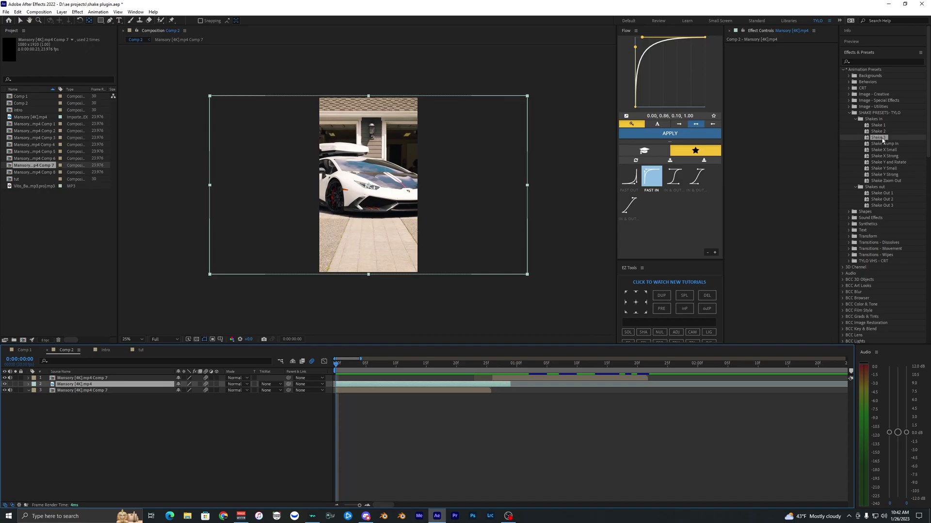
pyautogui.press('space')
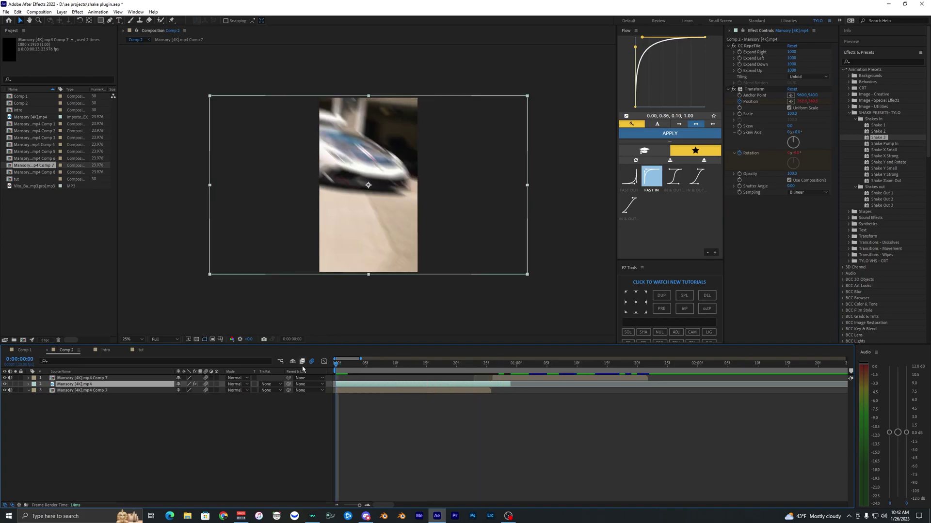
pyautogui.press('space')
pyautogui.press('space')
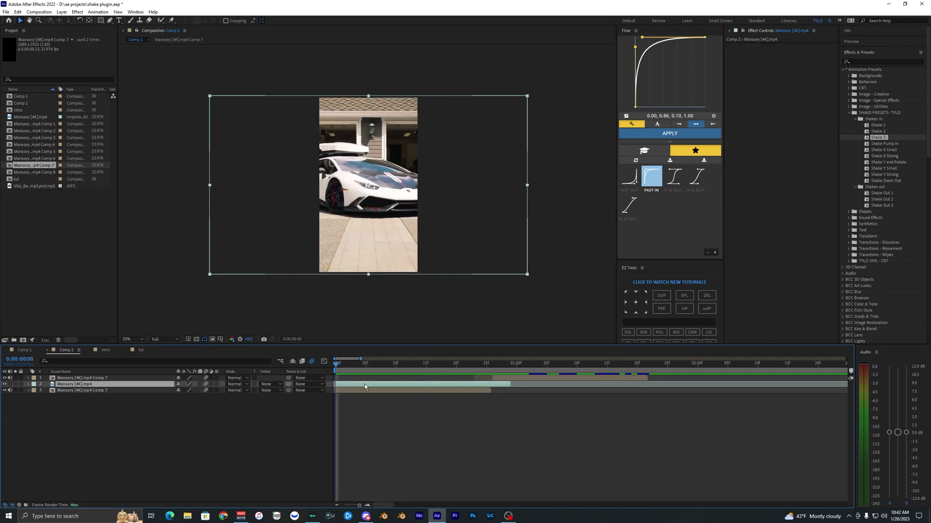
# Pre-compose the raw Mansory [4K].mp4 layer as Mansory [4K].mp4 Comp 9, moving all attributes and adjusting the duration to the layer's time span.
pyautogui.rightClick(364, 386)
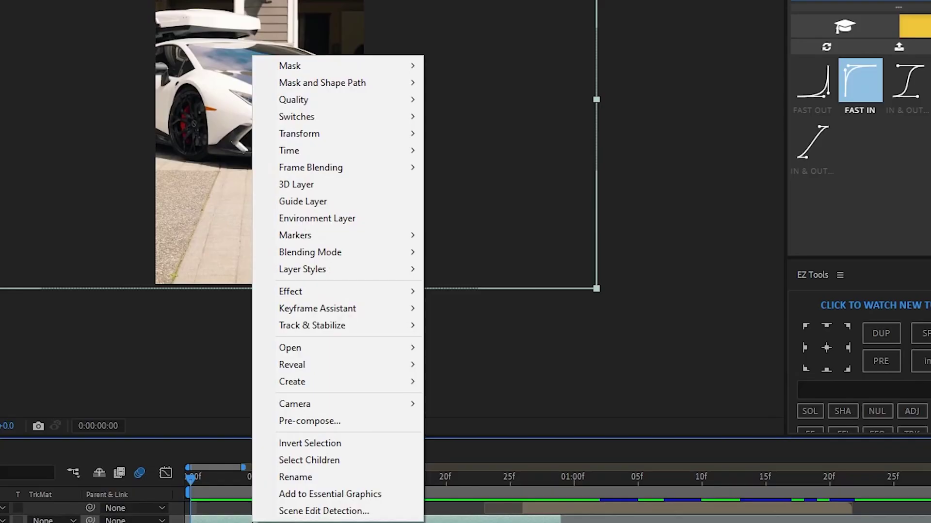
pyautogui.click(345, 422)
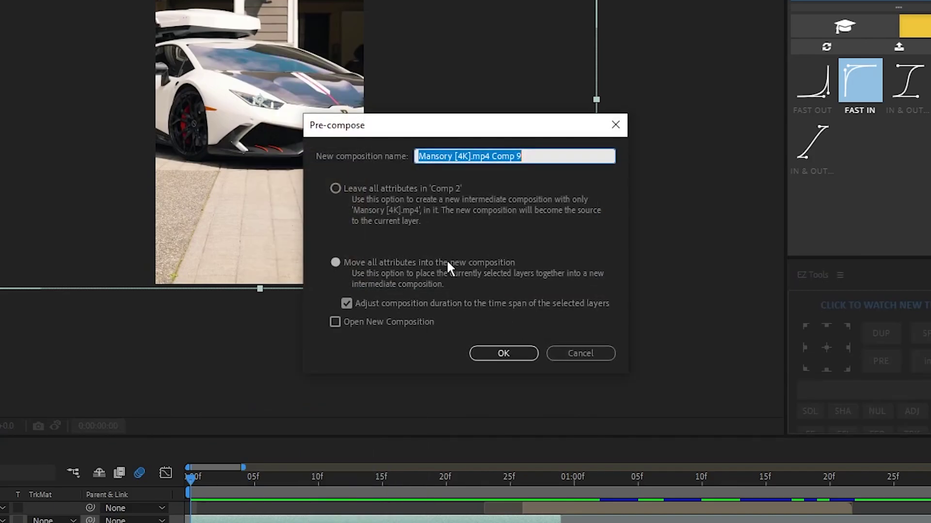
pyautogui.click(346, 303)
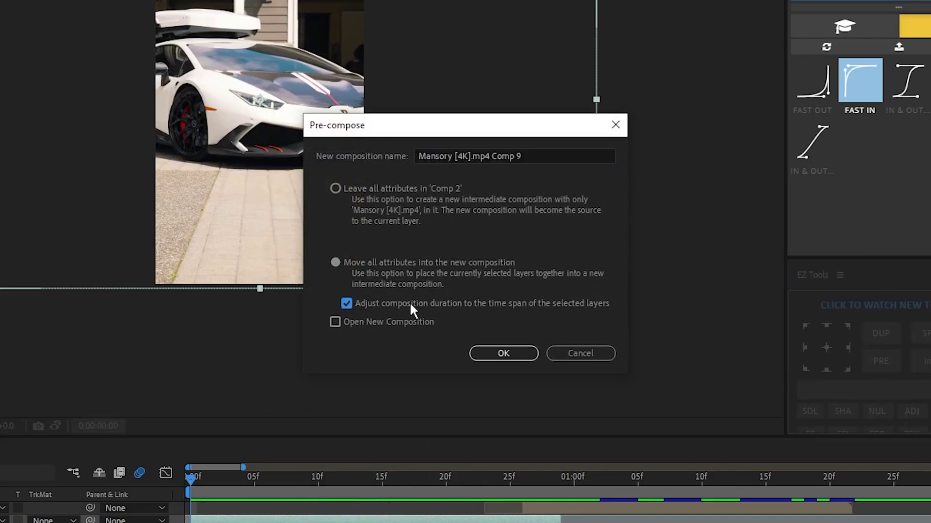
pyautogui.click(473, 347)
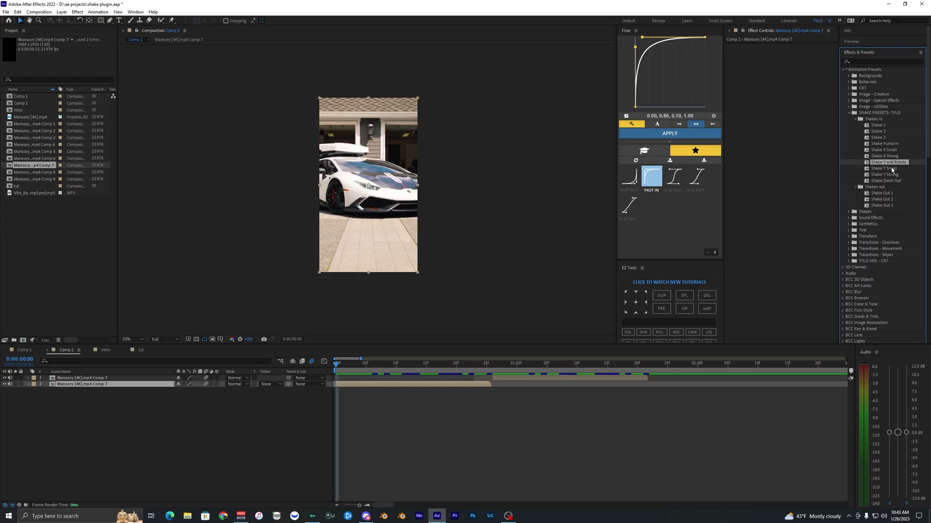
# Apply the Shake Y and Rotate preset at the start of Comp 2's first clip and Shake Out 3 at 0:00:00:19.
pyautogui.moveTo(895, 165); pyautogui.dragTo(772, 99)
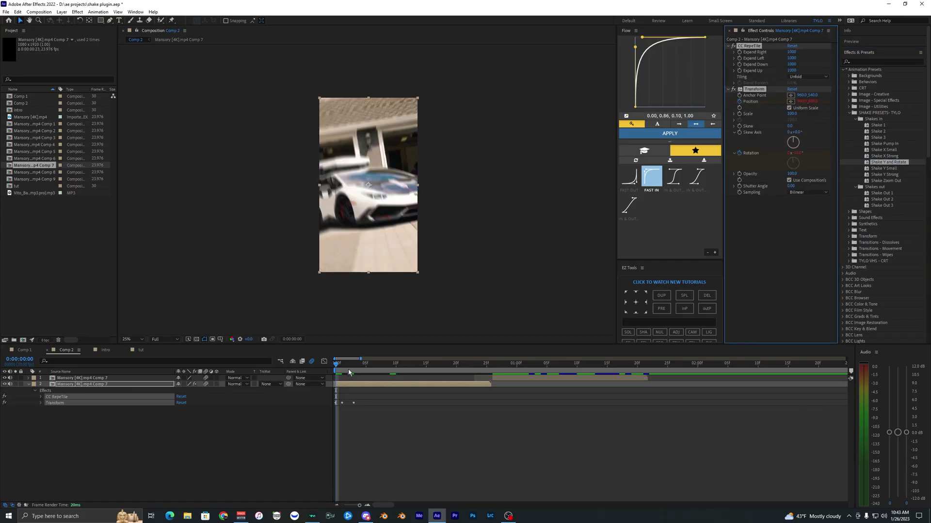
pyautogui.press('space')
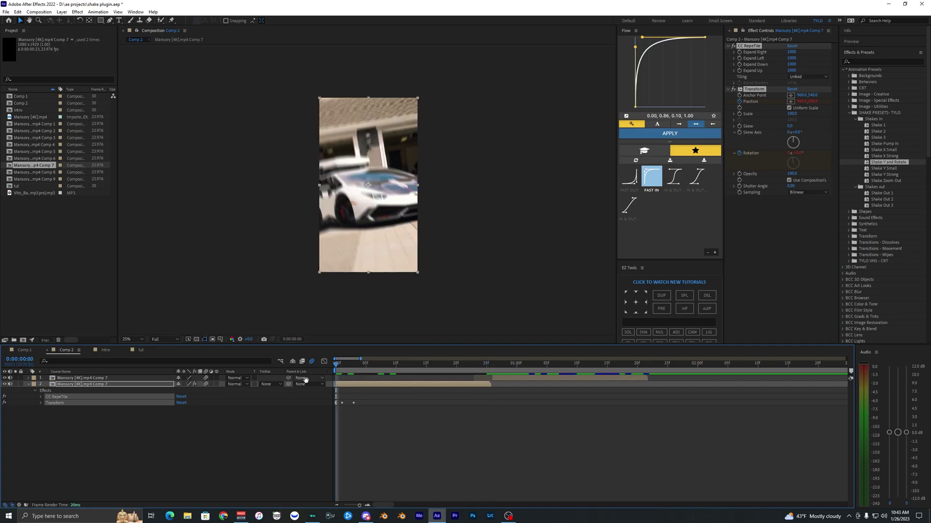
pyautogui.click(884, 206)
pyautogui.moveTo(885, 206); pyautogui.dragTo(737, 224)
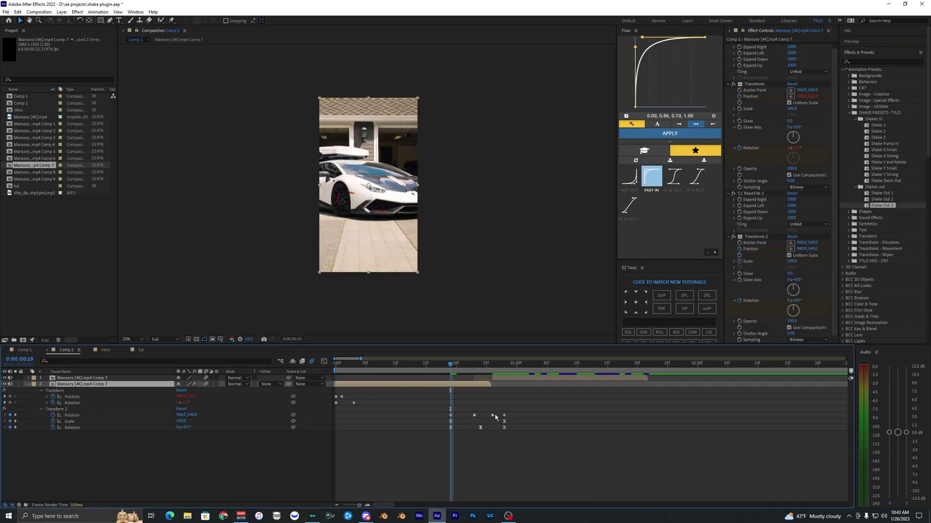
# Move the Shake Out 3 position keyframe near the cut onto the first clip's last frame, collapse the keyframes and preview the clip.
pyautogui.moveTo(511, 412); pyautogui.dragTo(492, 417)
pyautogui.moveTo(484, 368); pyautogui.dragTo(490, 369)
pyautogui.moveTo(493, 416); pyautogui.dragTo(489, 417)
pyautogui.click(511, 425)
pyautogui.click(478, 384)
pyautogui.press('u')
pyautogui.moveTo(460, 367); pyautogui.dragTo(313, 382)
pyautogui.press('space')
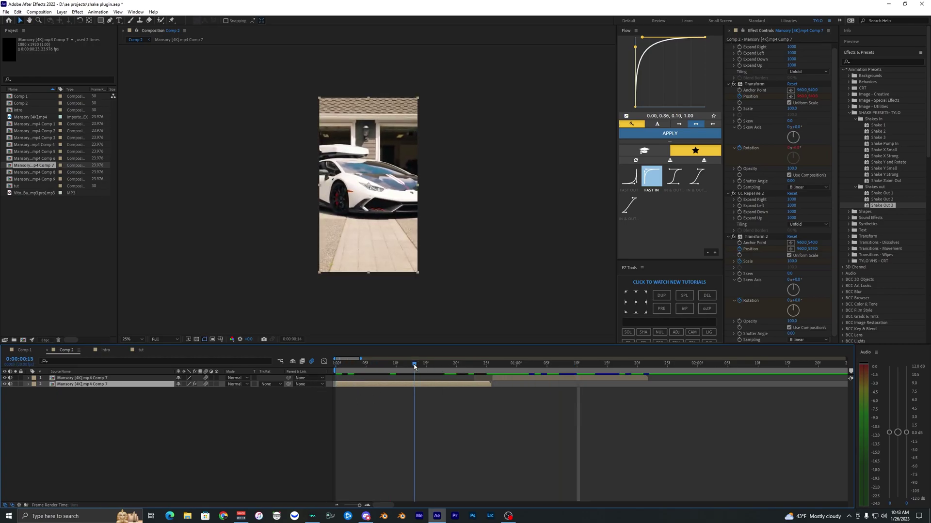
# Apply the Shake Pump In preset to Comp 2's second clip with the playhead at 0:00:00:26.
pyautogui.click(504, 379)
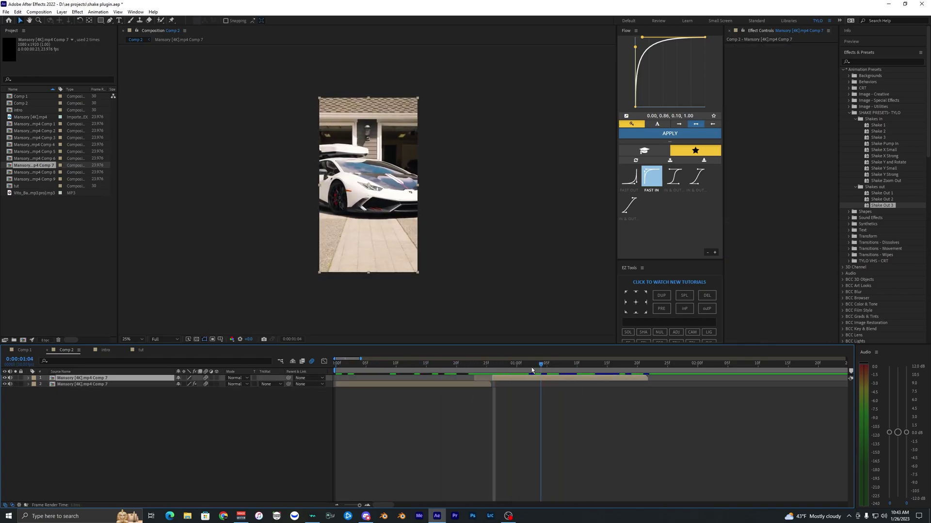
pyautogui.click(879, 144)
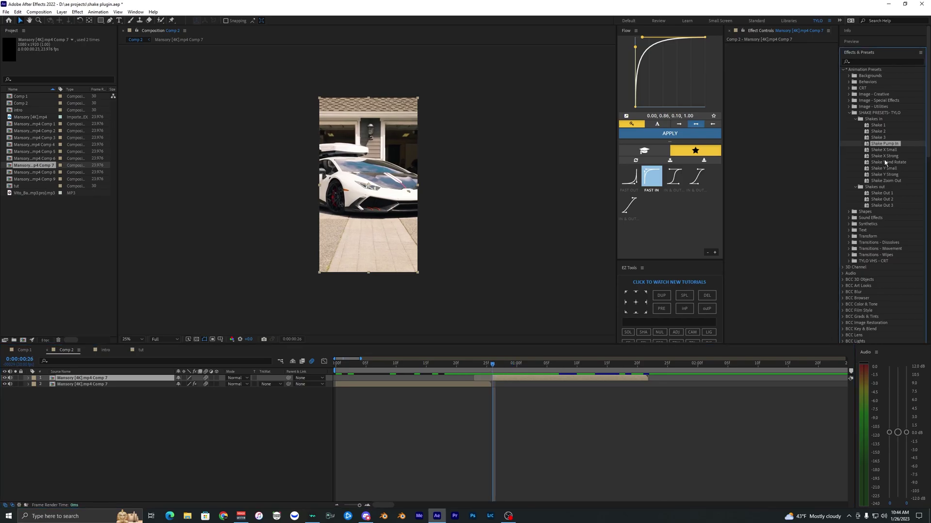
pyautogui.moveTo(888, 148); pyautogui.dragTo(497, 377)
# Preview Comp 2 from the beginning to check the shakes across both clips.
pyautogui.press('space')
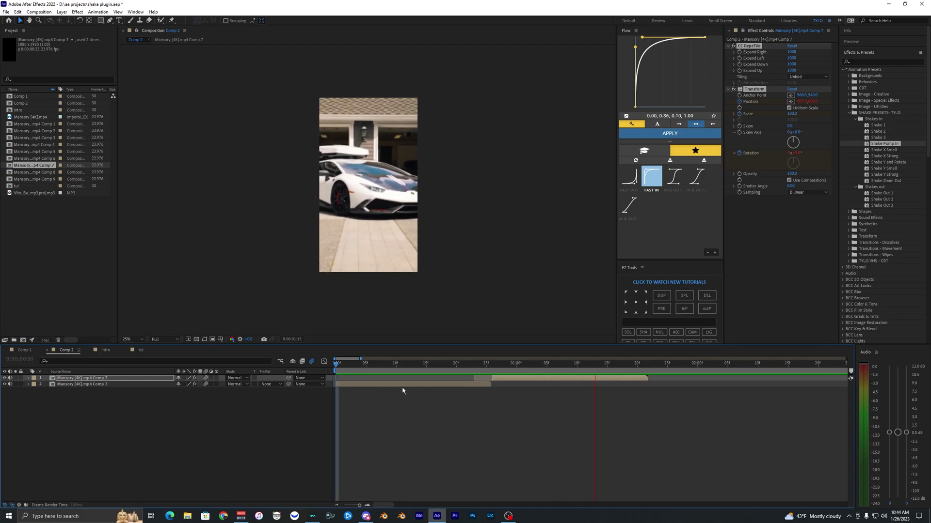
pyautogui.press('space')
pyautogui.moveTo(452, 372); pyautogui.dragTo(352, 369)
pyautogui.press('space')
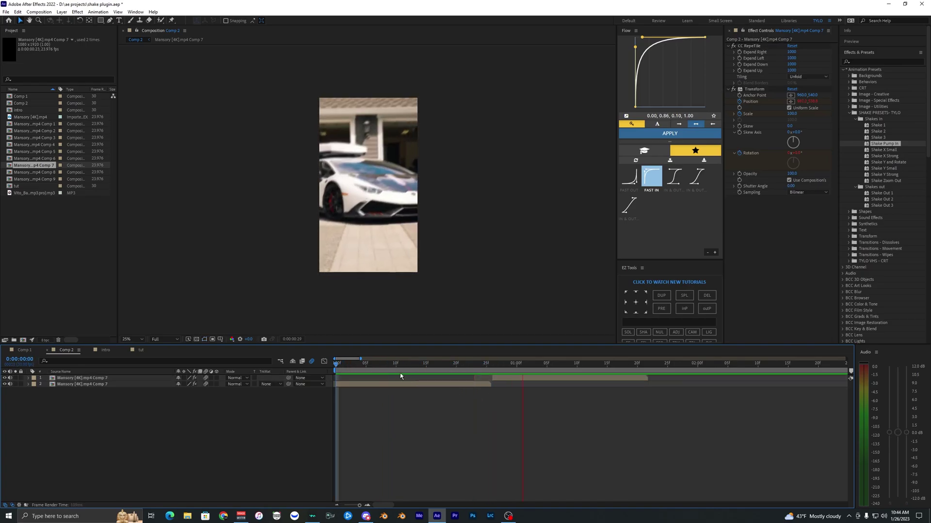